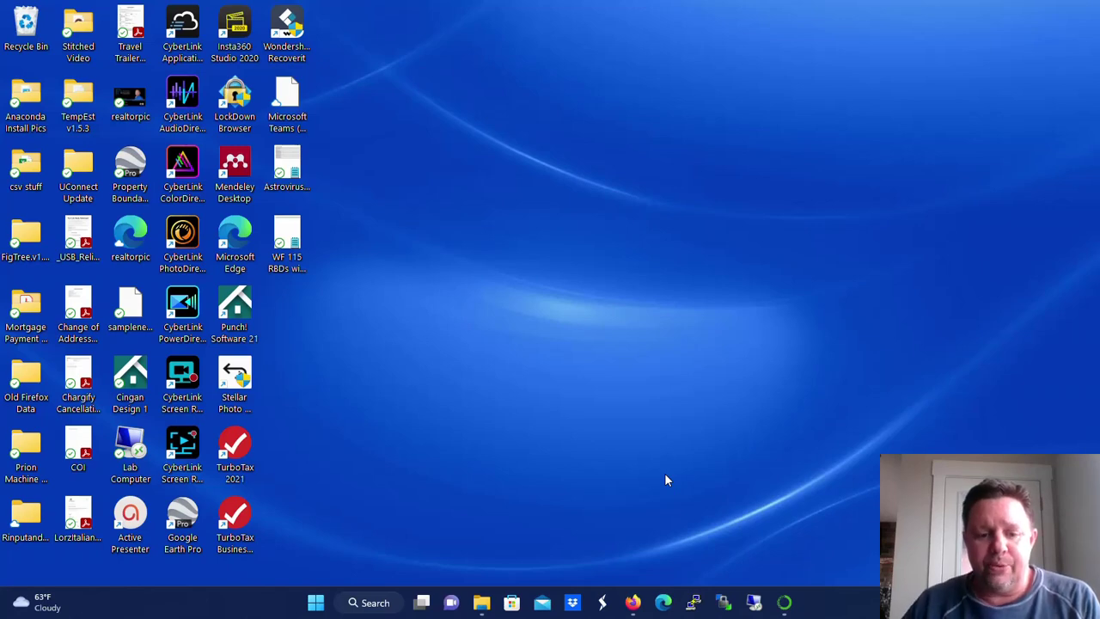
Open the 'sequence' file from the Downloads folder in Notepad via Open with.
click(482, 602)
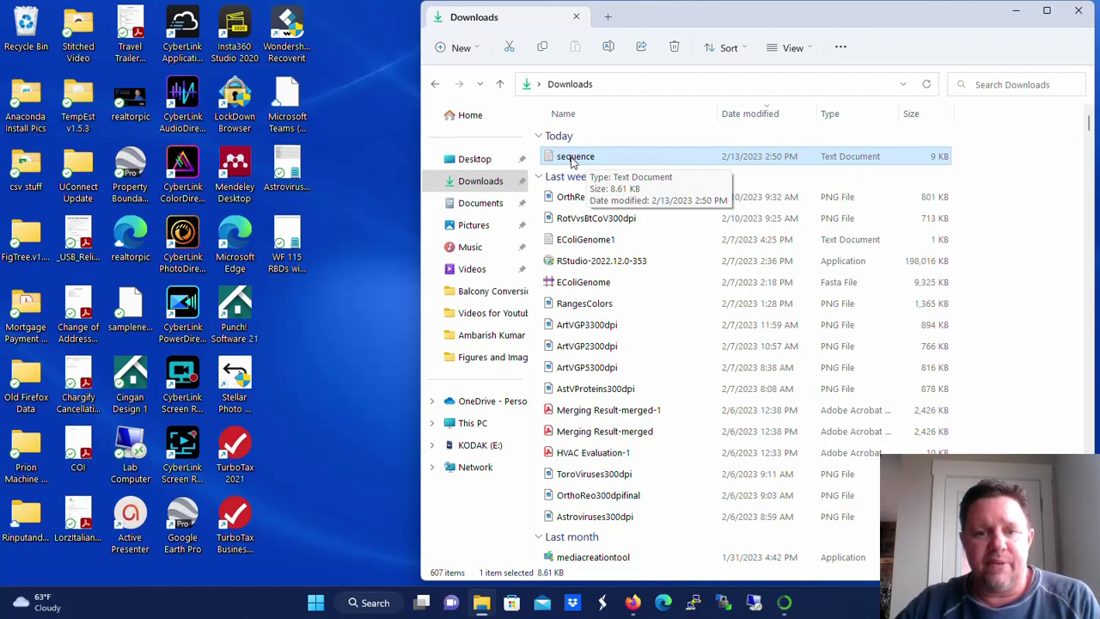
right_click(572, 161)
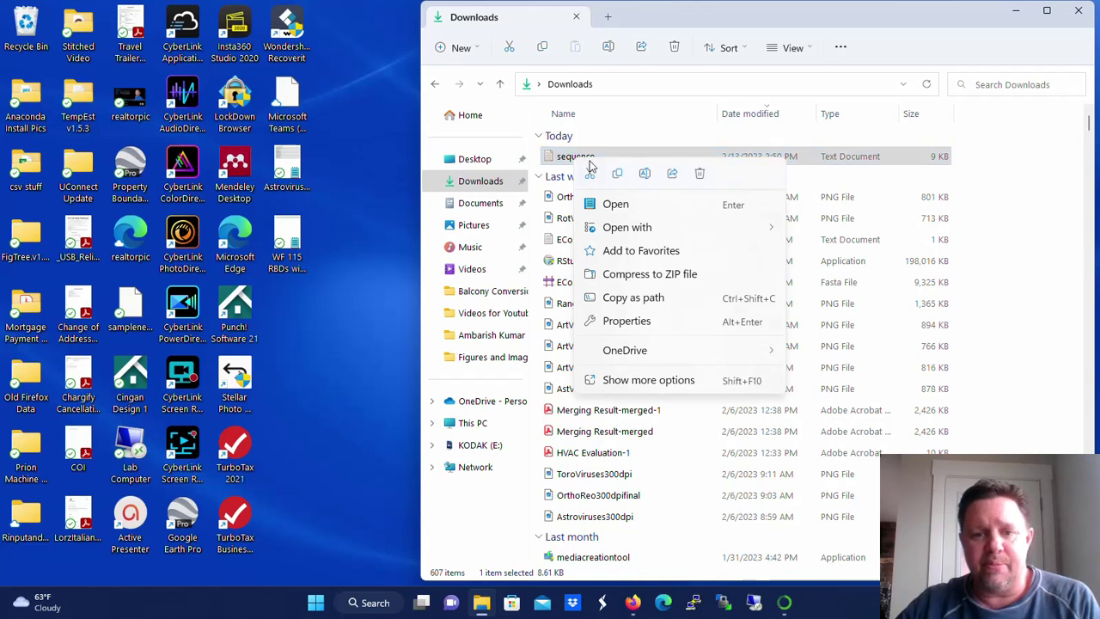
mouse_move(627, 227)
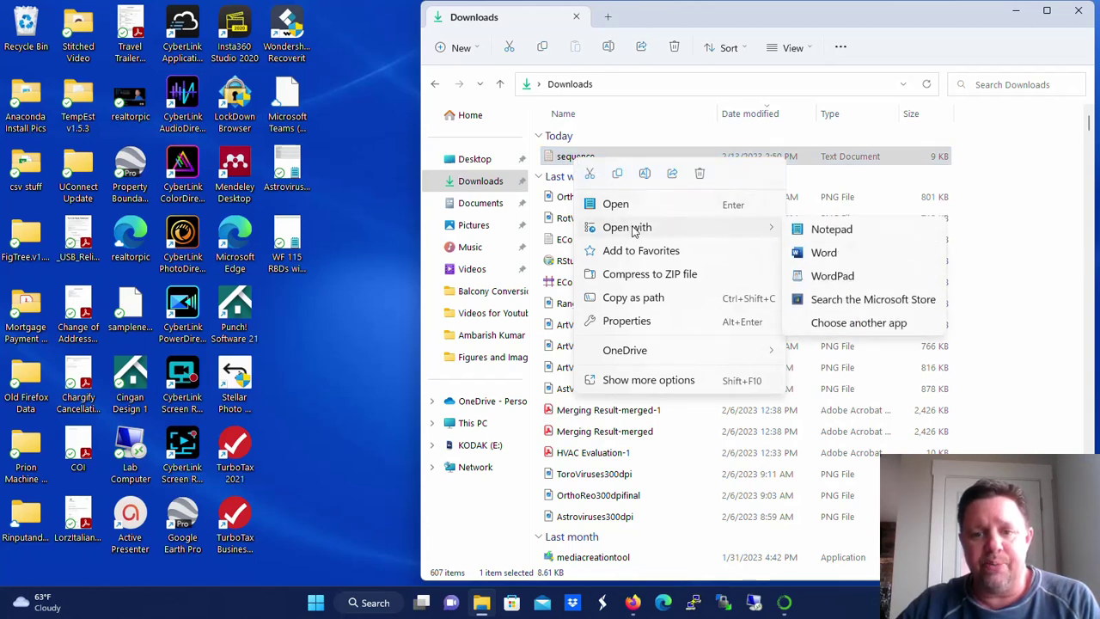
click(825, 232)
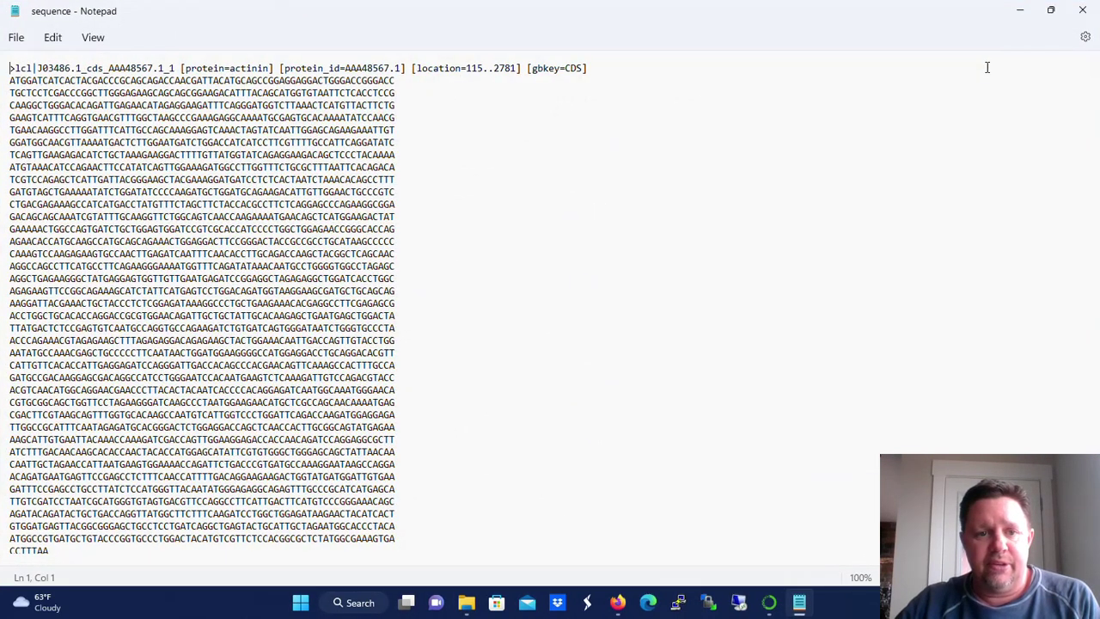
Maximize Notepad and scroll through the actinin FASTA records, then return to the top.
click(988, 68)
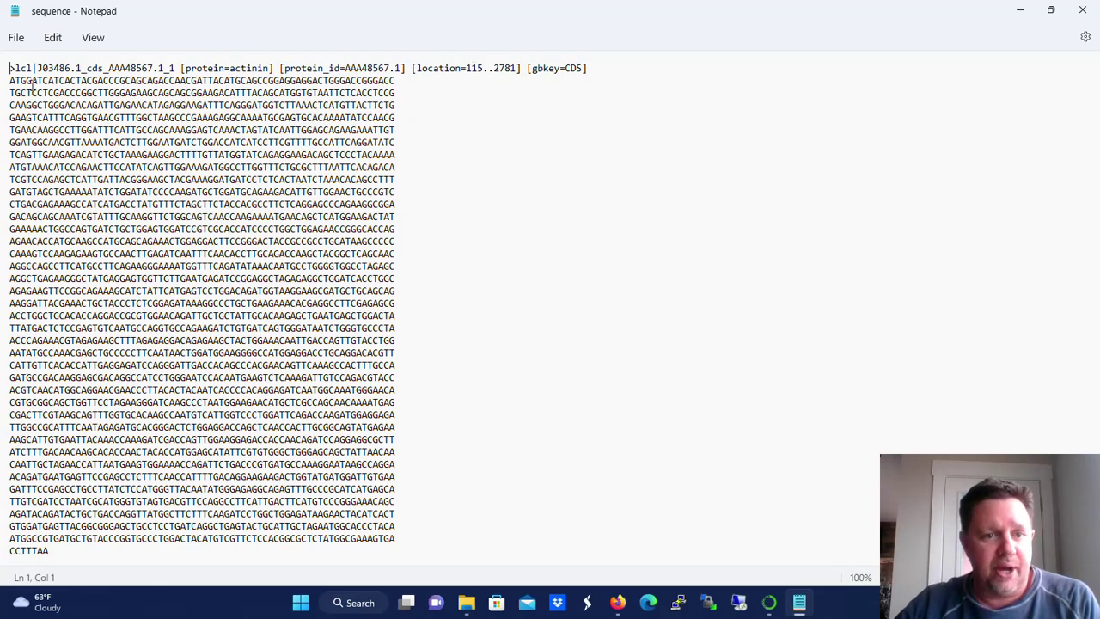
scroll(165, 273, down, 2)
scroll(165, 273, down, 1)
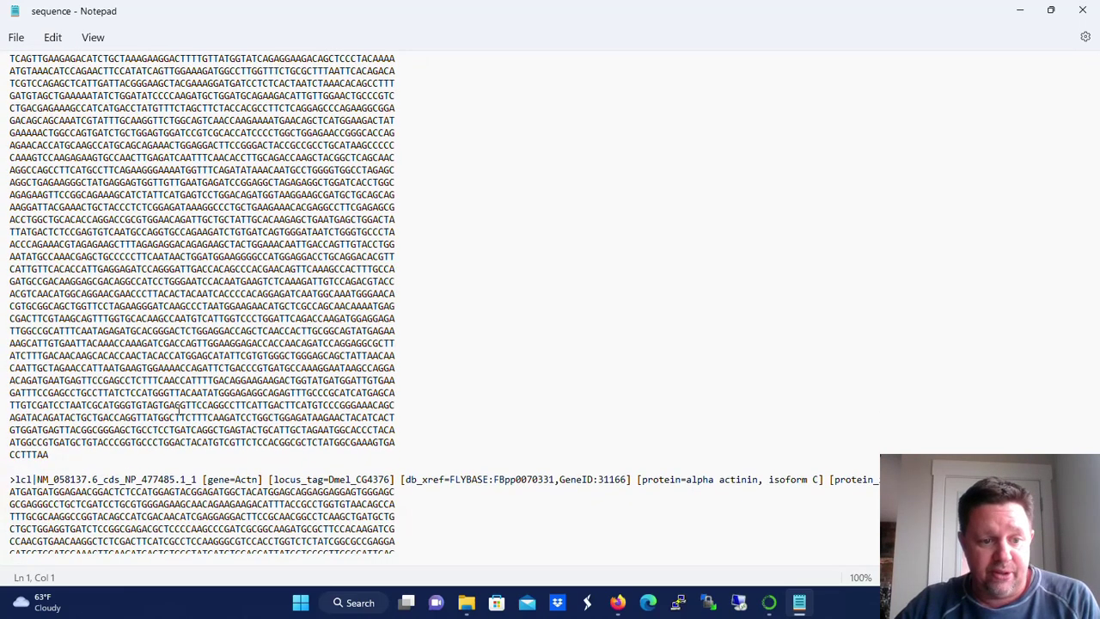
scroll(178, 405, up, 2)
scroll(178, 405, up, 1)
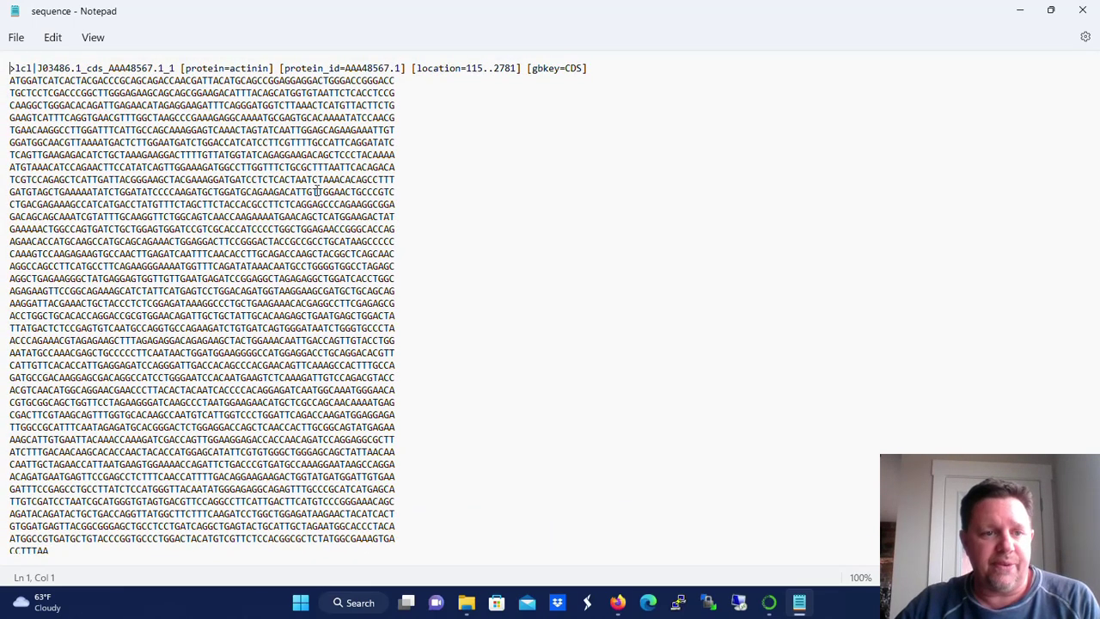
Close the sequence file and start a new, maximized blank Notepad document.
click(1091, 10)
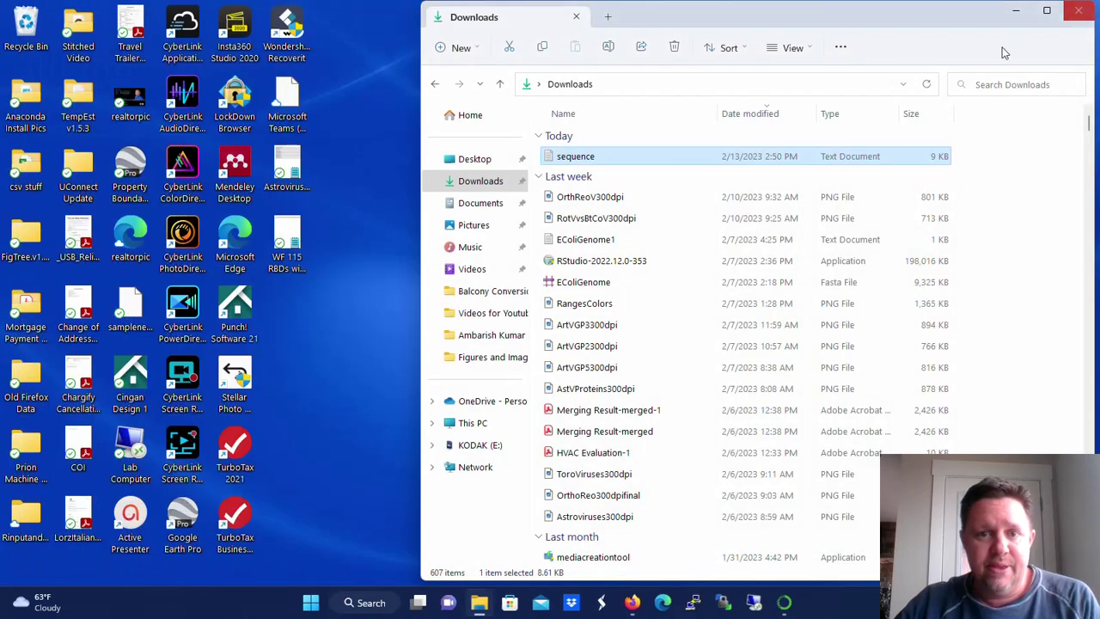
click(368, 602)
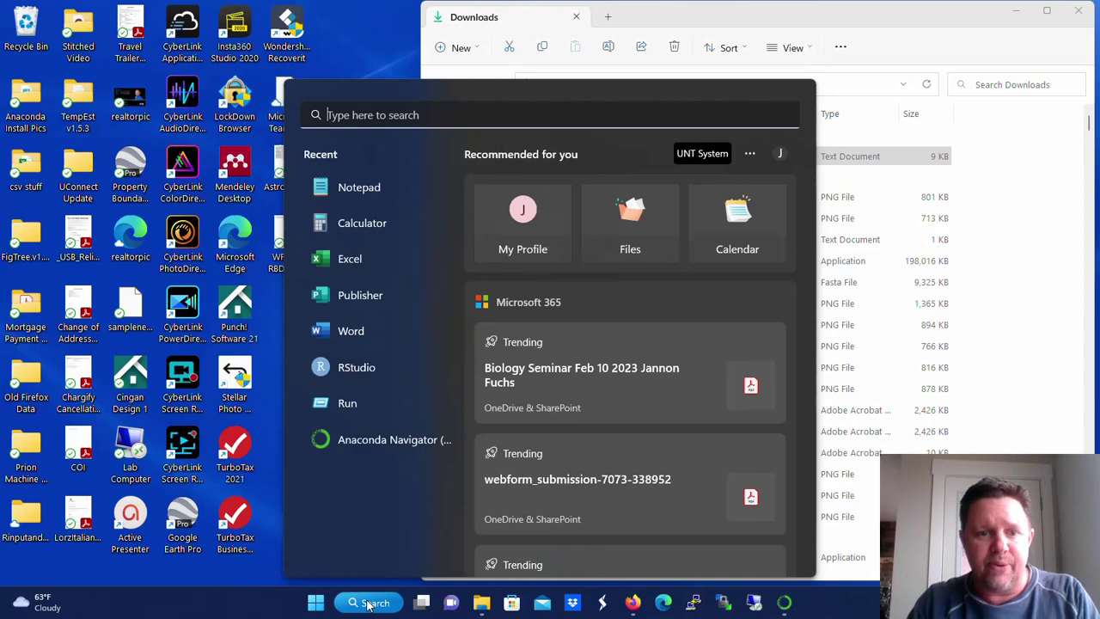
click(362, 191)
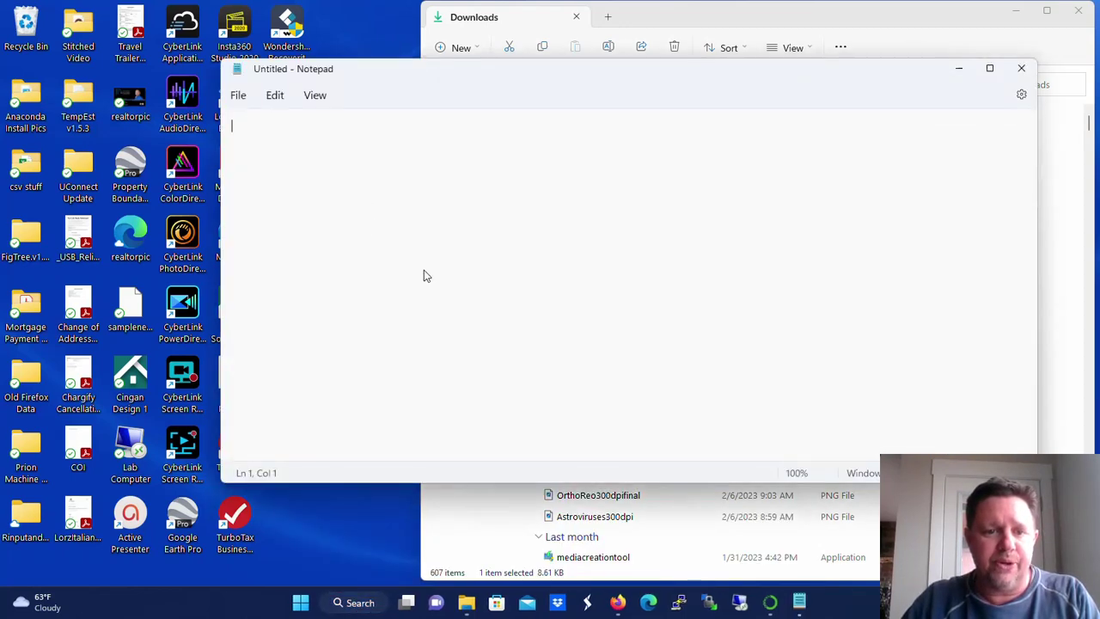
click(989, 69)
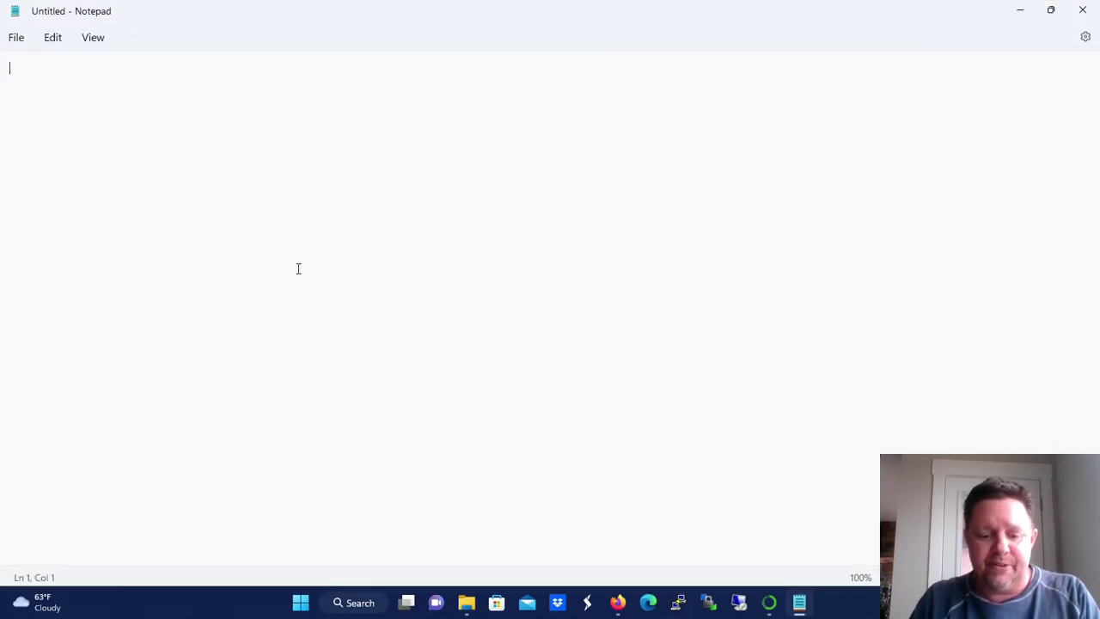
Enter the '>Sequence #1' header with the bases ATGCCCCCAAAAA.
text(>)
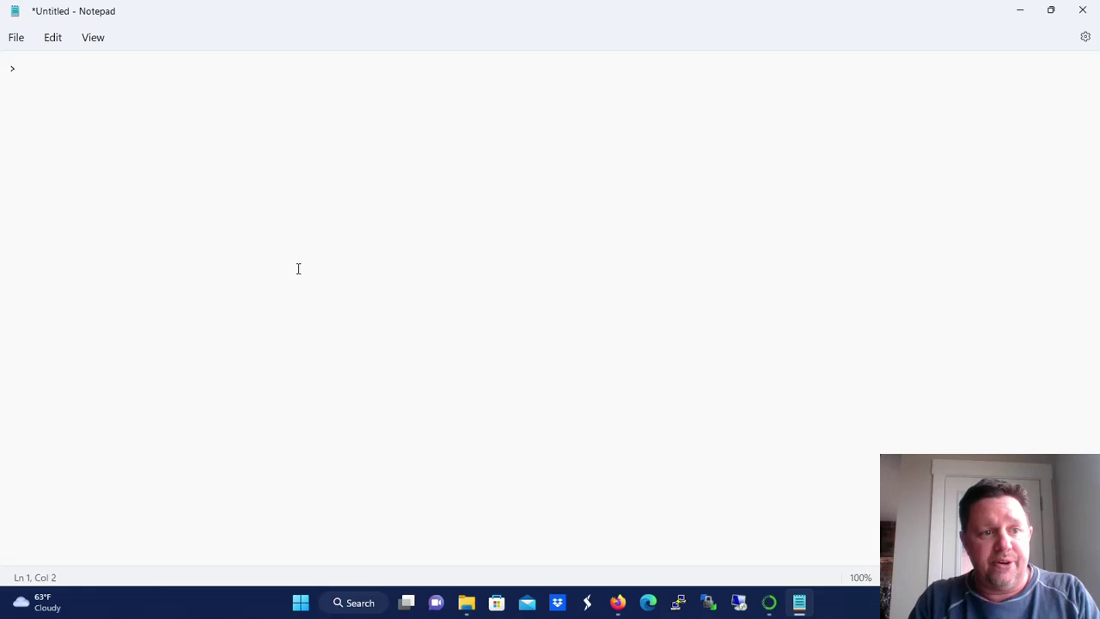
text(Sequence )
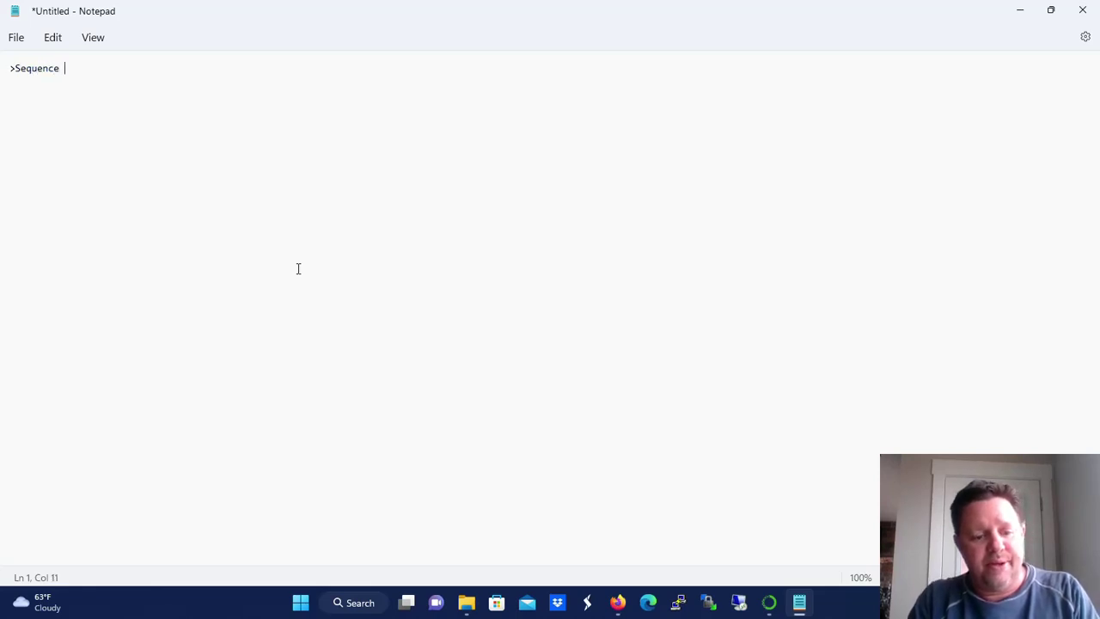
text(#1)
key(Return)
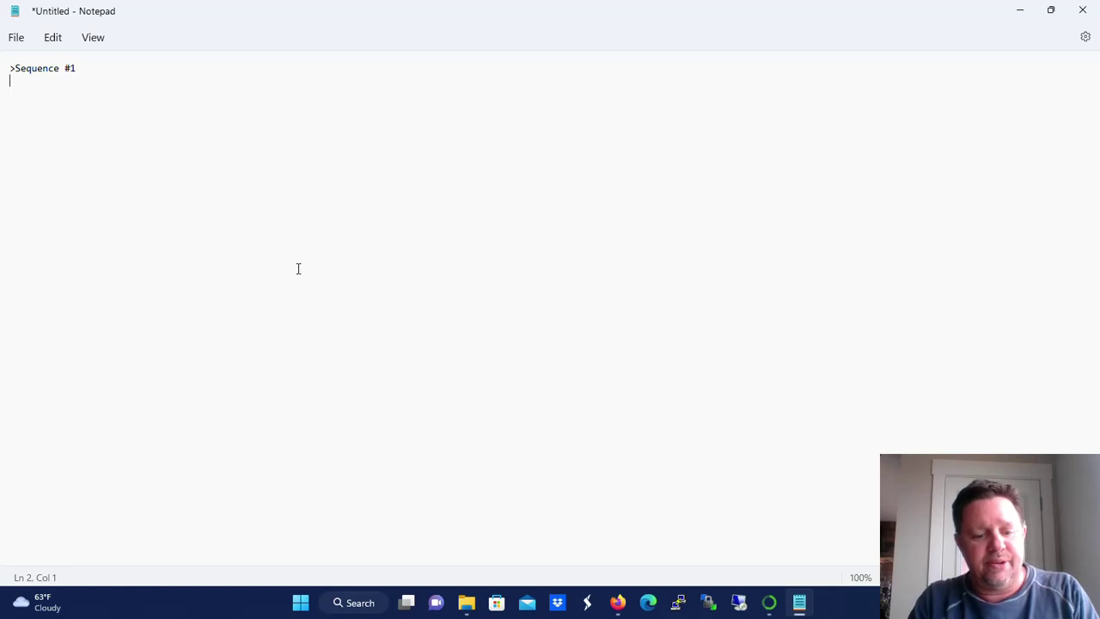
text(AT)
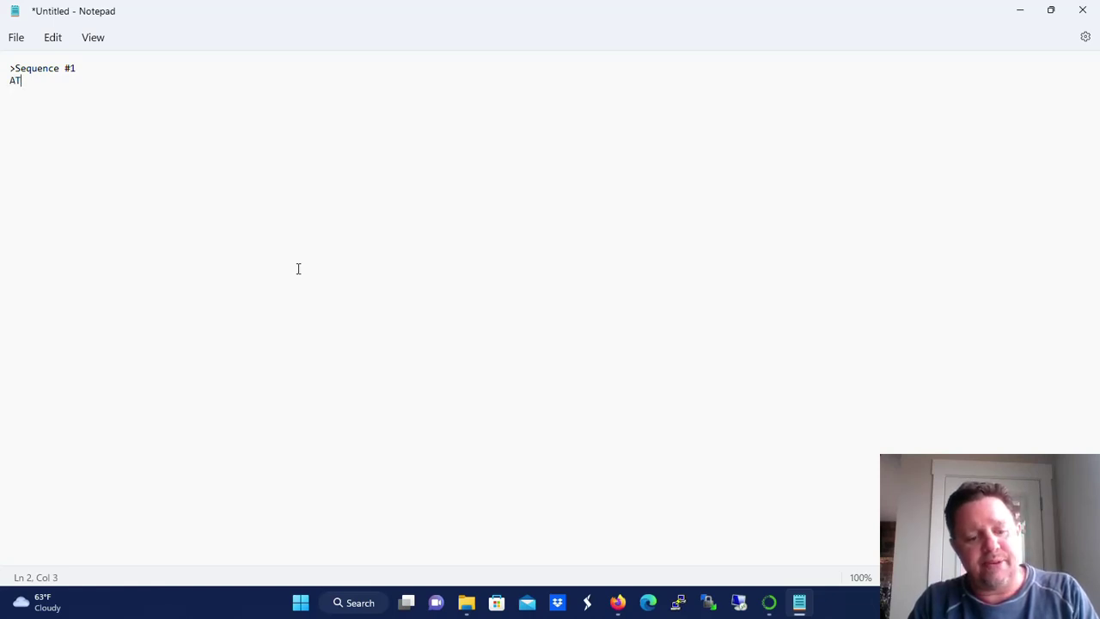
text(GCCCCC)
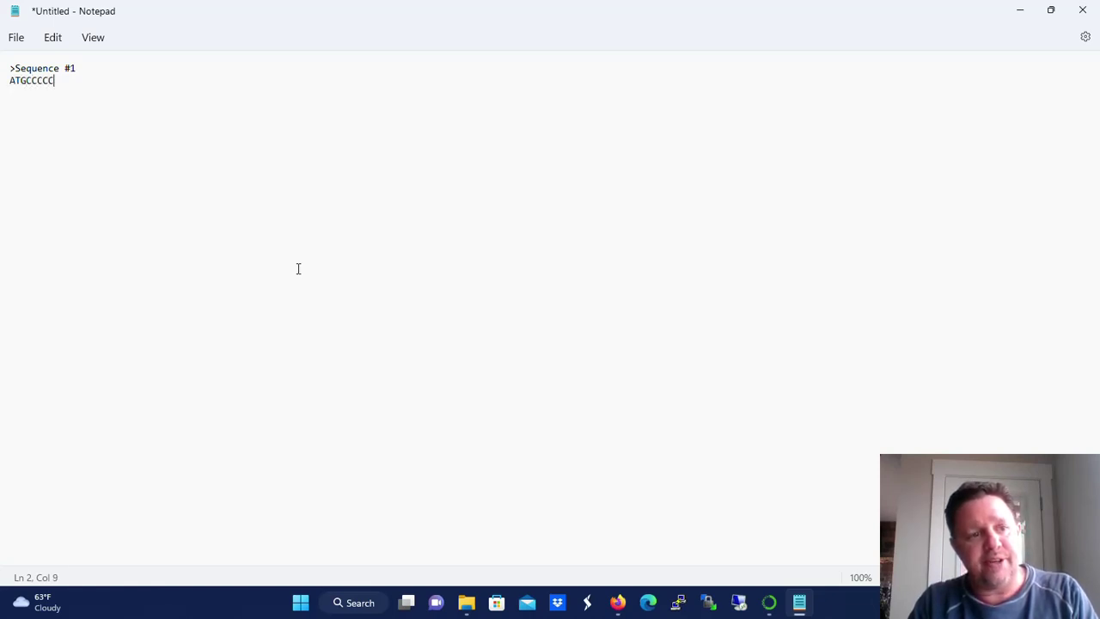
text(AAAAA)
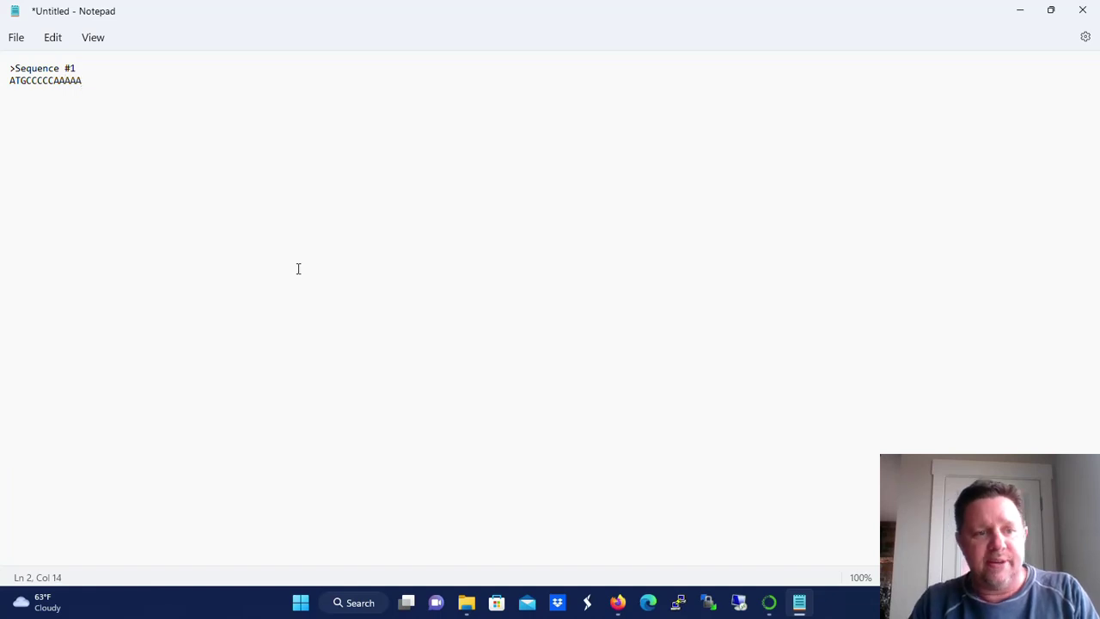
key(Return)
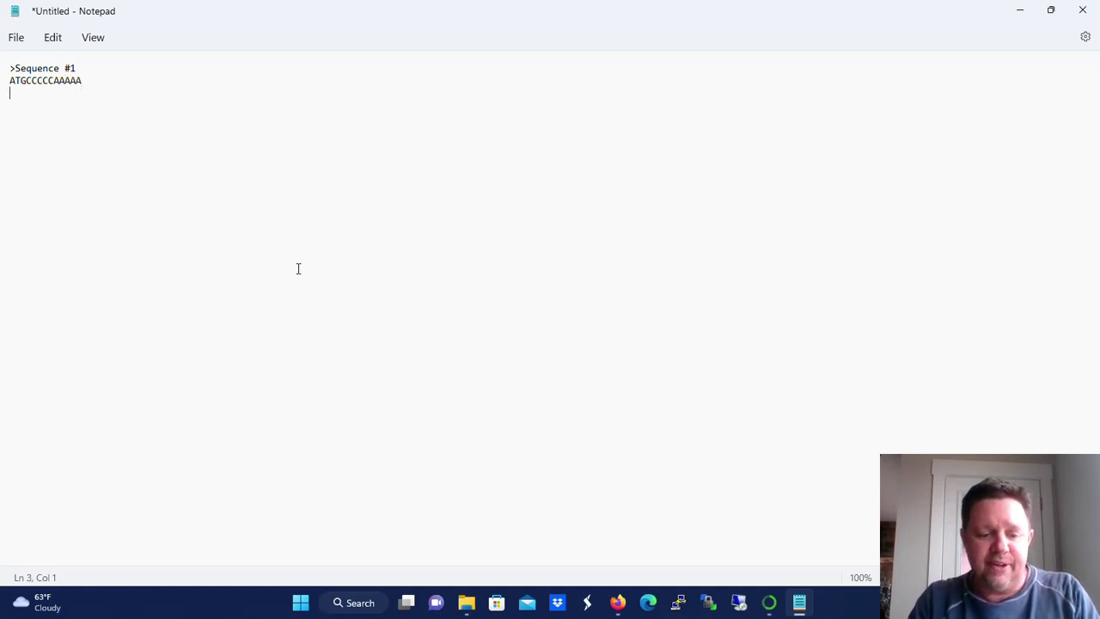
Add the '>Sequence #2' header with the bases AGTGTGCGCAAAA, correcting typos.
text(>)
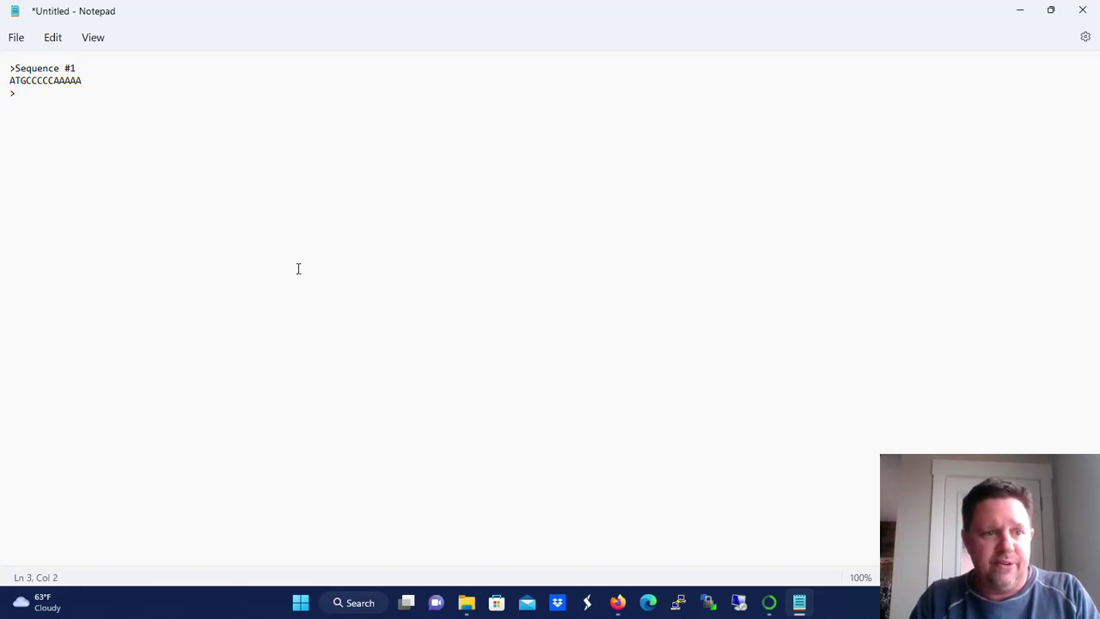
text(Sequenc)
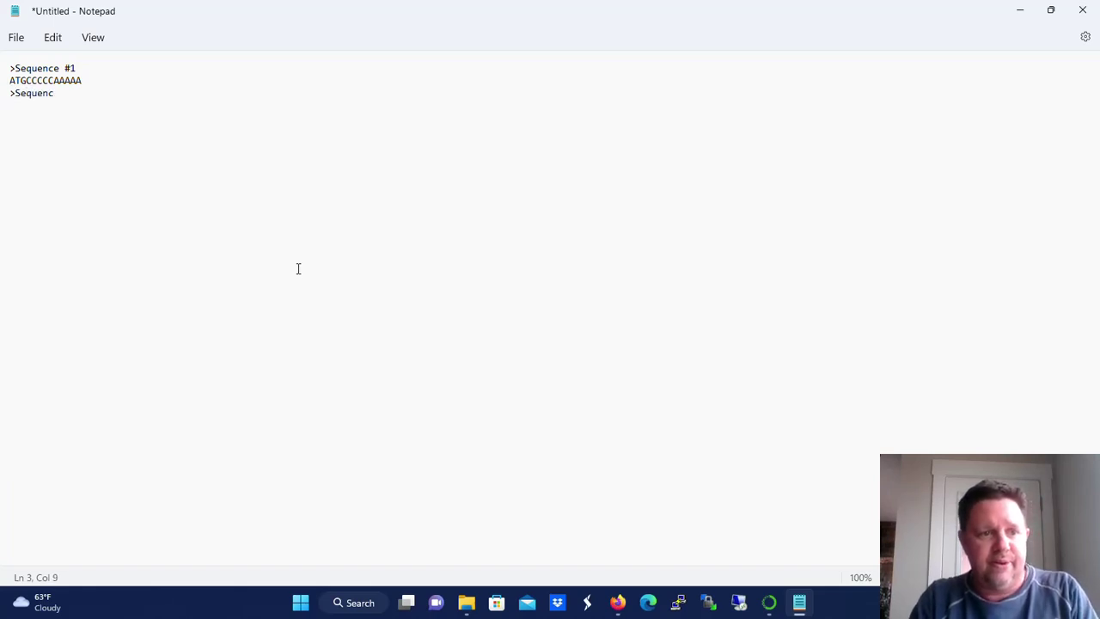
text(e m#)
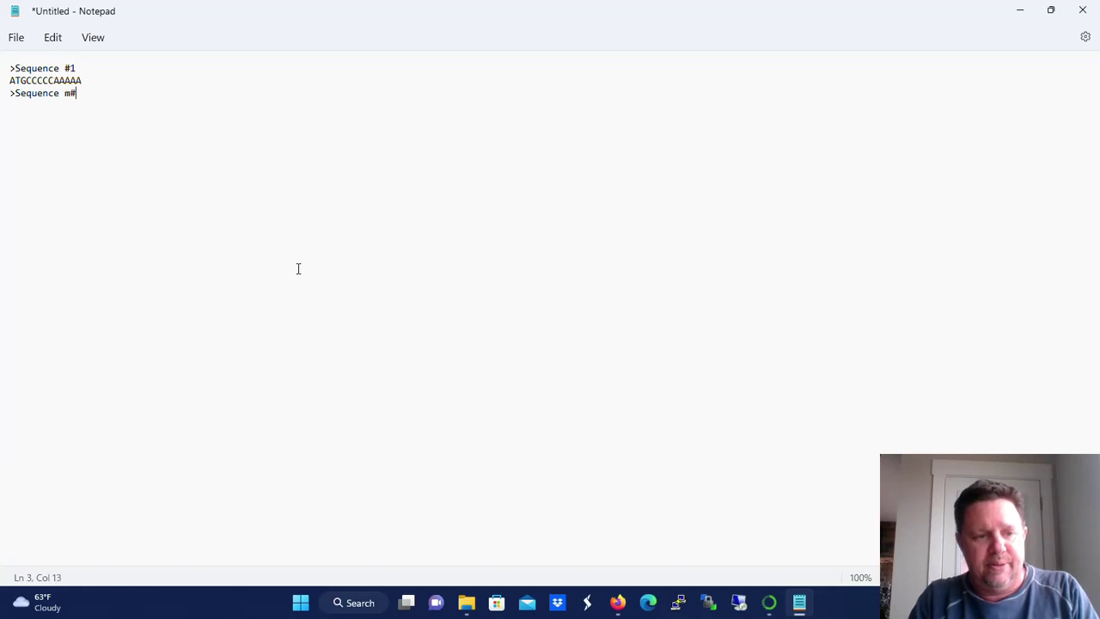
key(BackSpace)
key(BackSpace)
key(BackSpace)
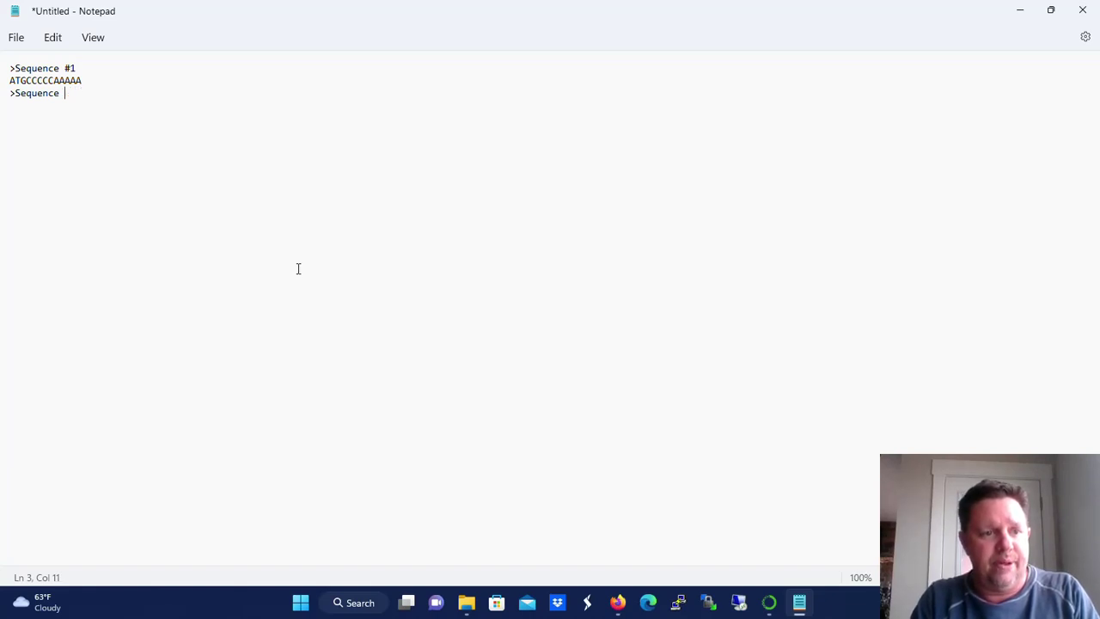
text(#2)
key(Return)
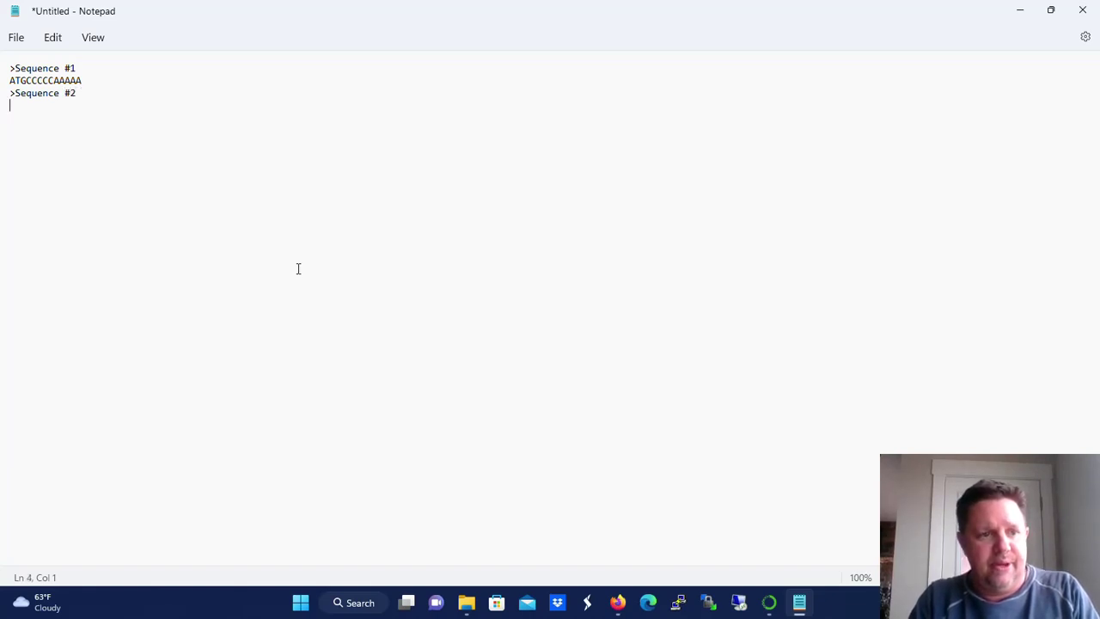
text(AGTG)
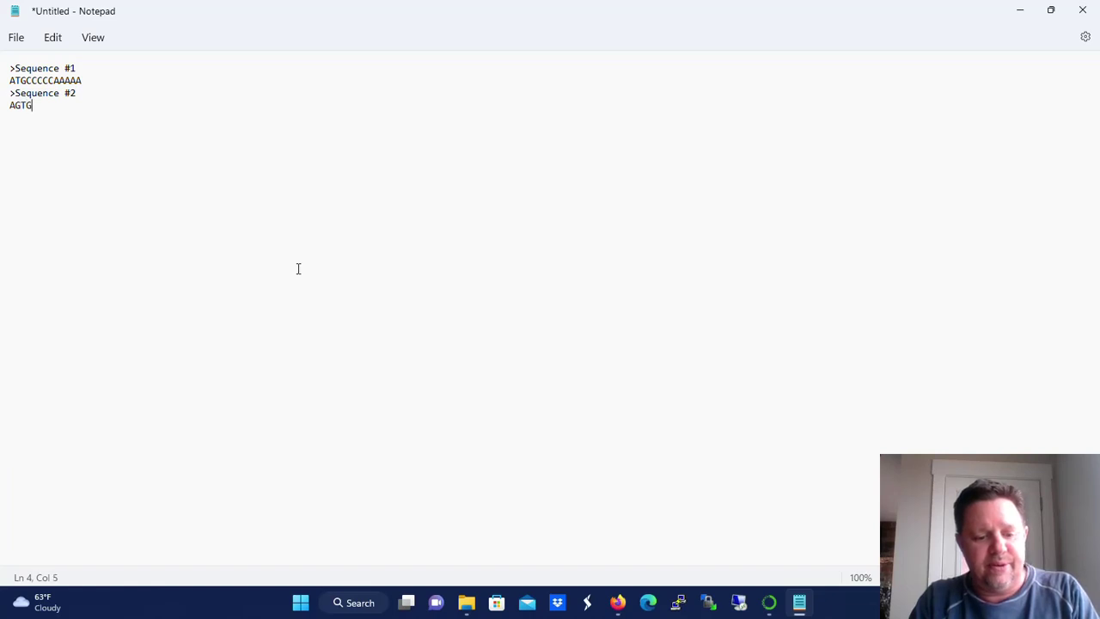
text(TGCGC)
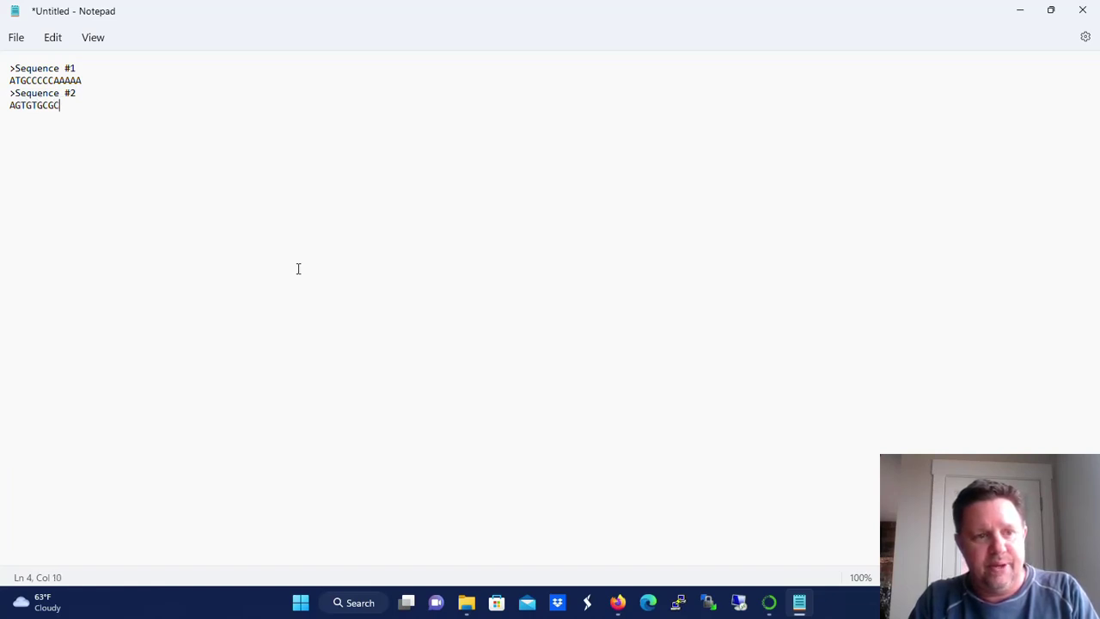
text(AAAA)
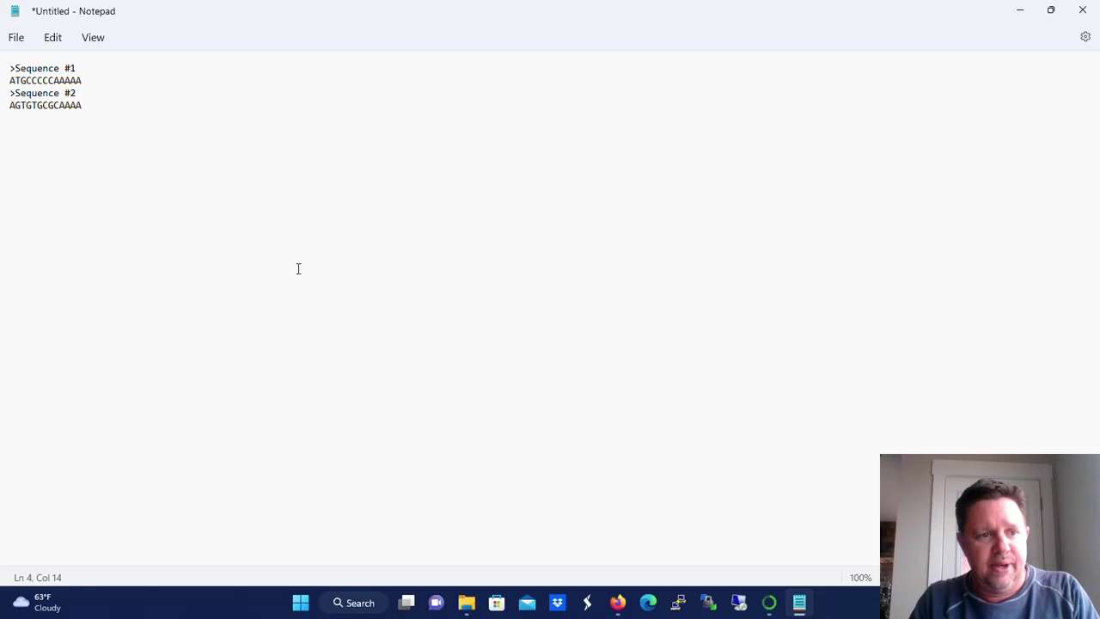
Add the '>Sequence #3' header with the bases TTTGCGCGGGGA.
key(Return)
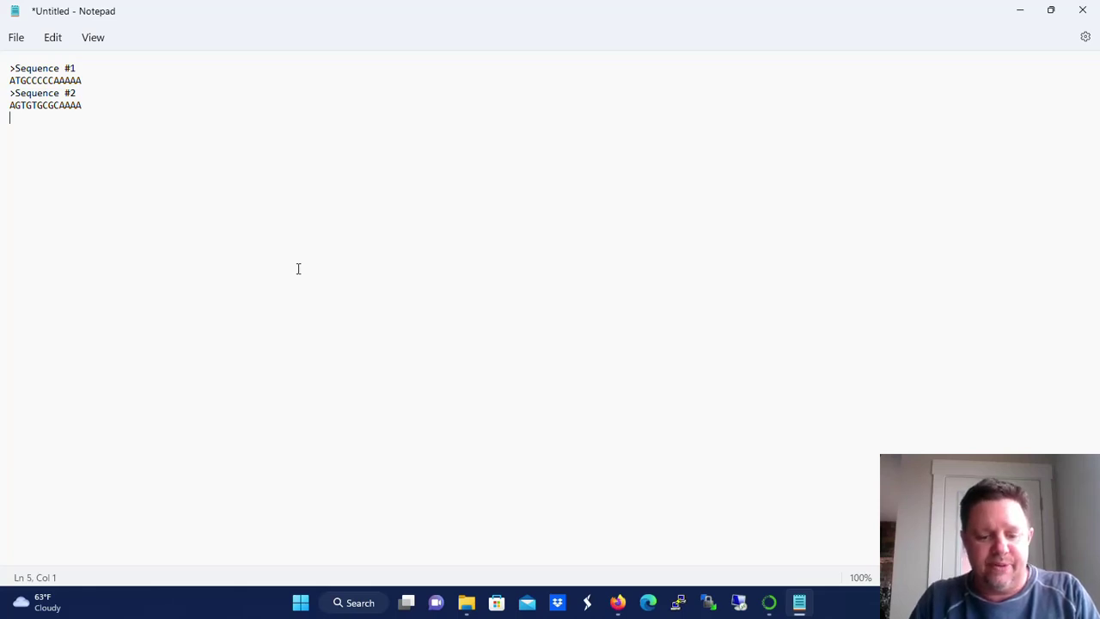
text(>SEu)
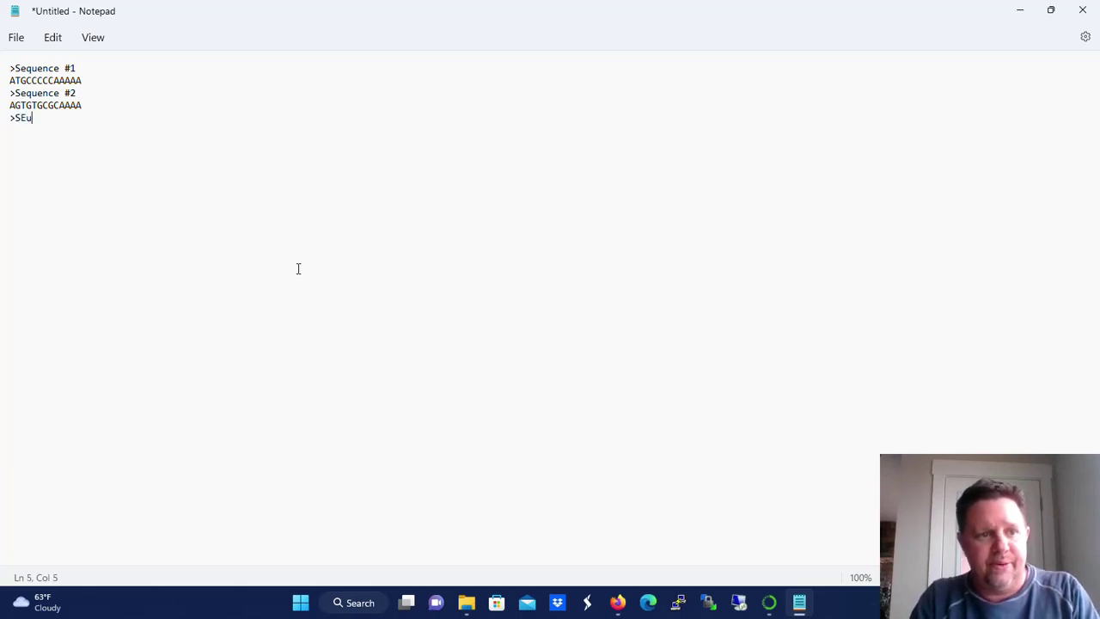
key(BackSpace)
key(BackSpace)
text(equen)
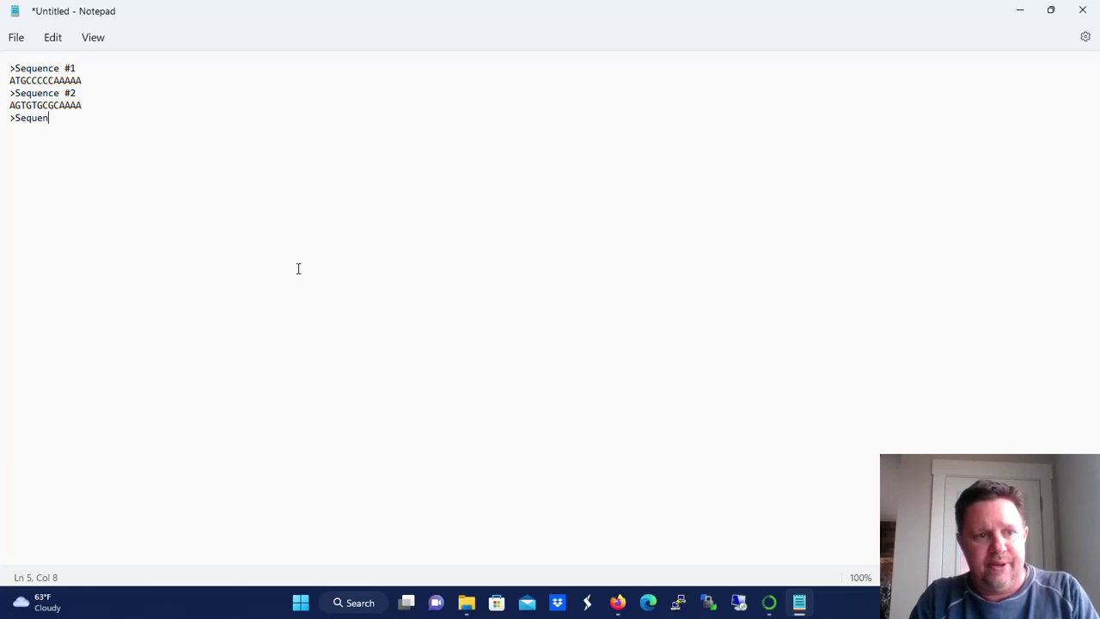
text(ce #3 )
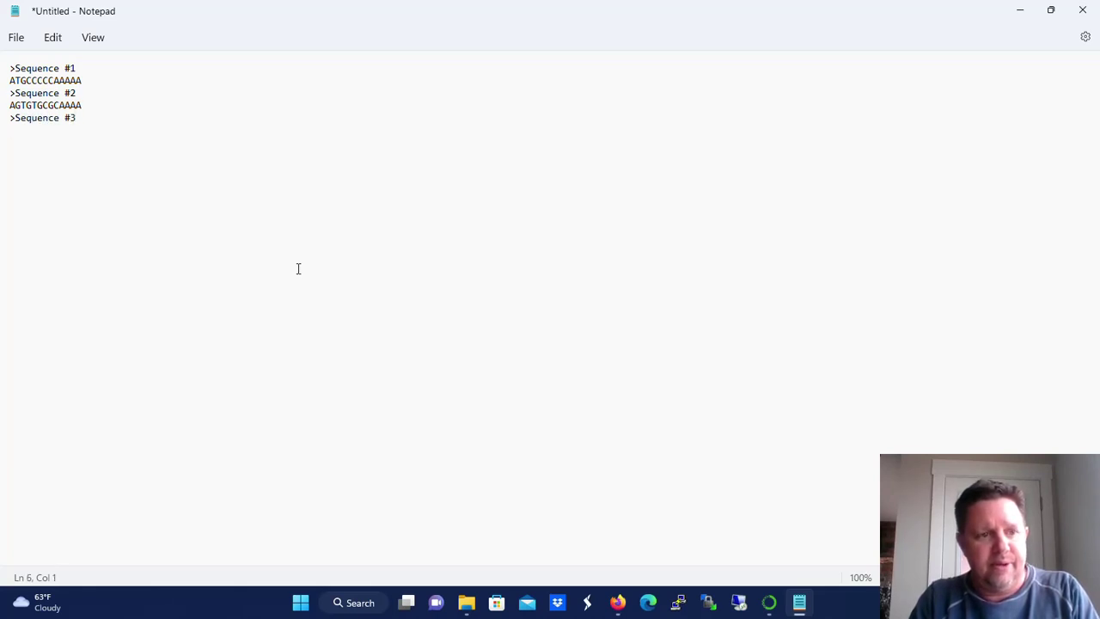
text(TTTGC)
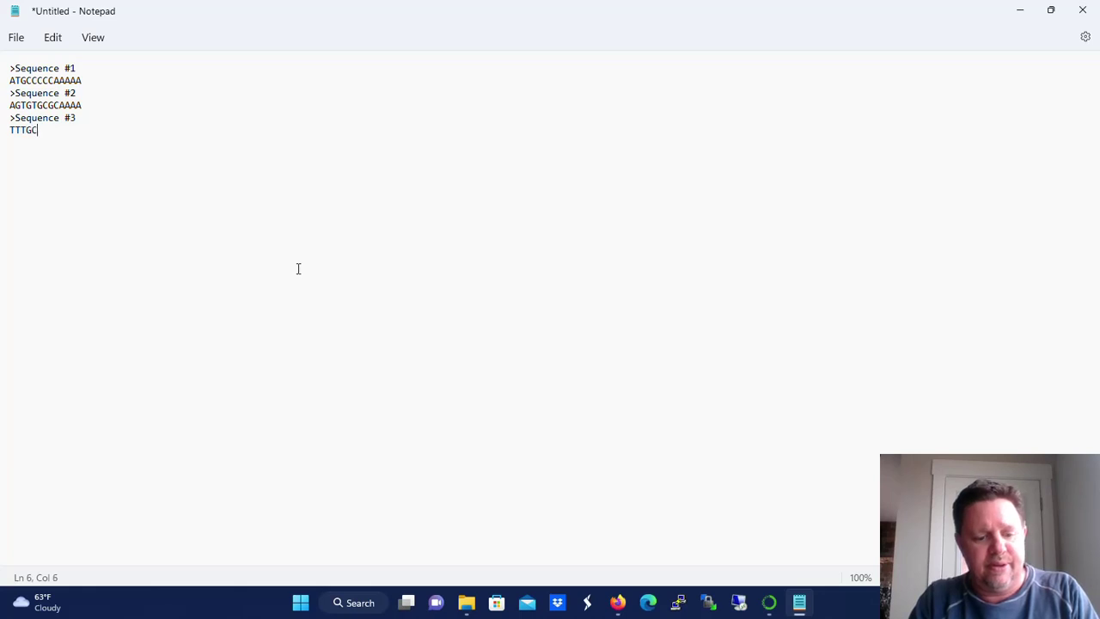
text(GCGG)
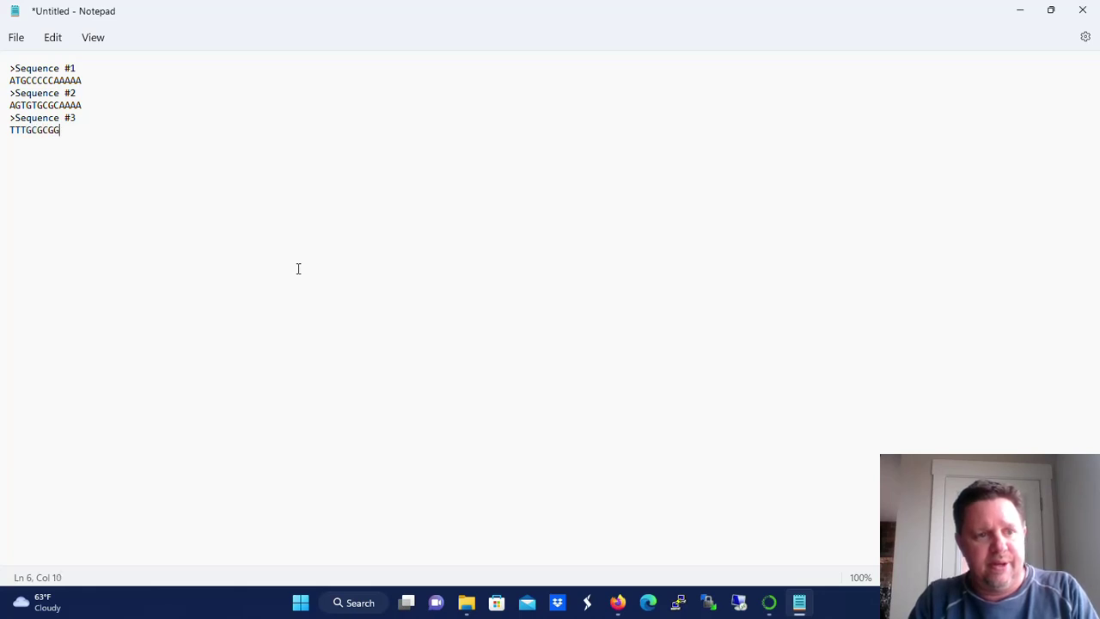
text(GGAA)
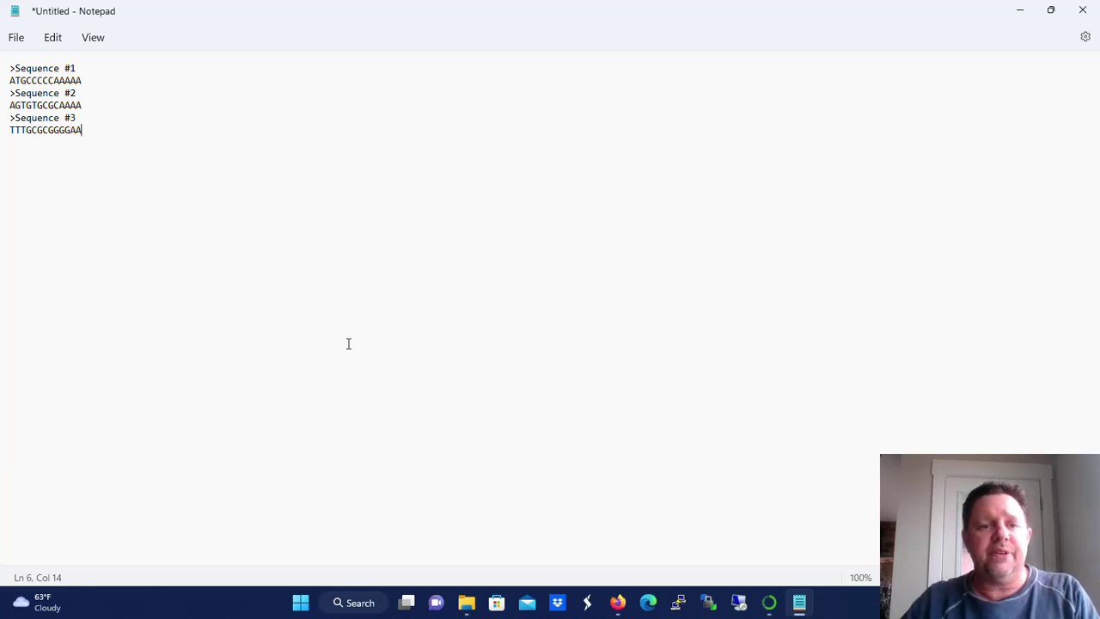
Save the document to Downloads as JunkFastaFile.fasta.
click(17, 40)
click(21, 163)
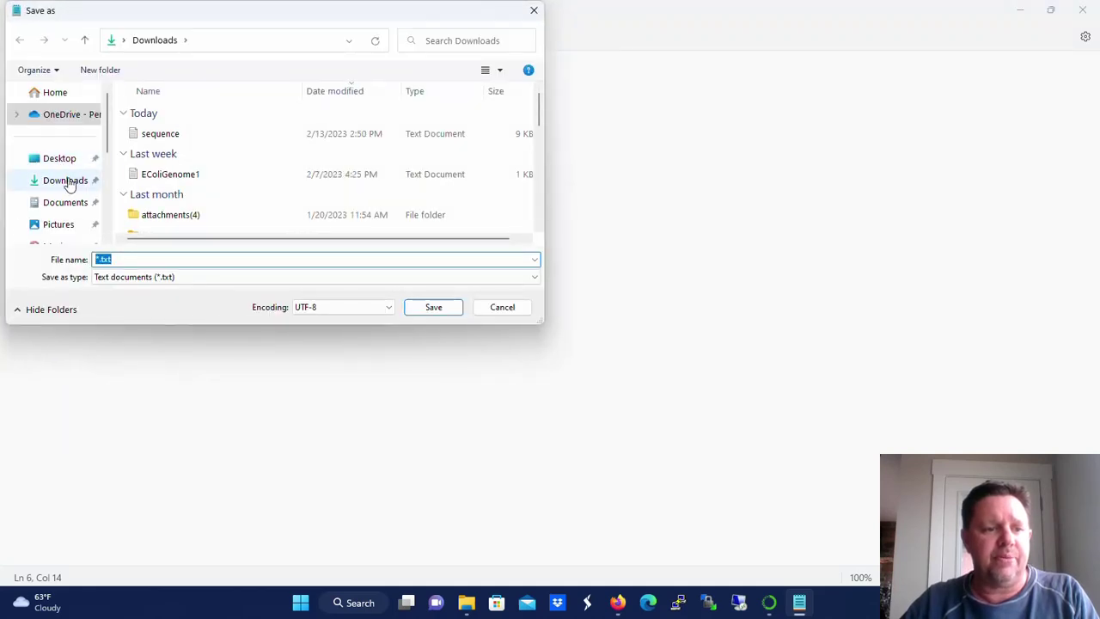
click(67, 181)
double_click(124, 259)
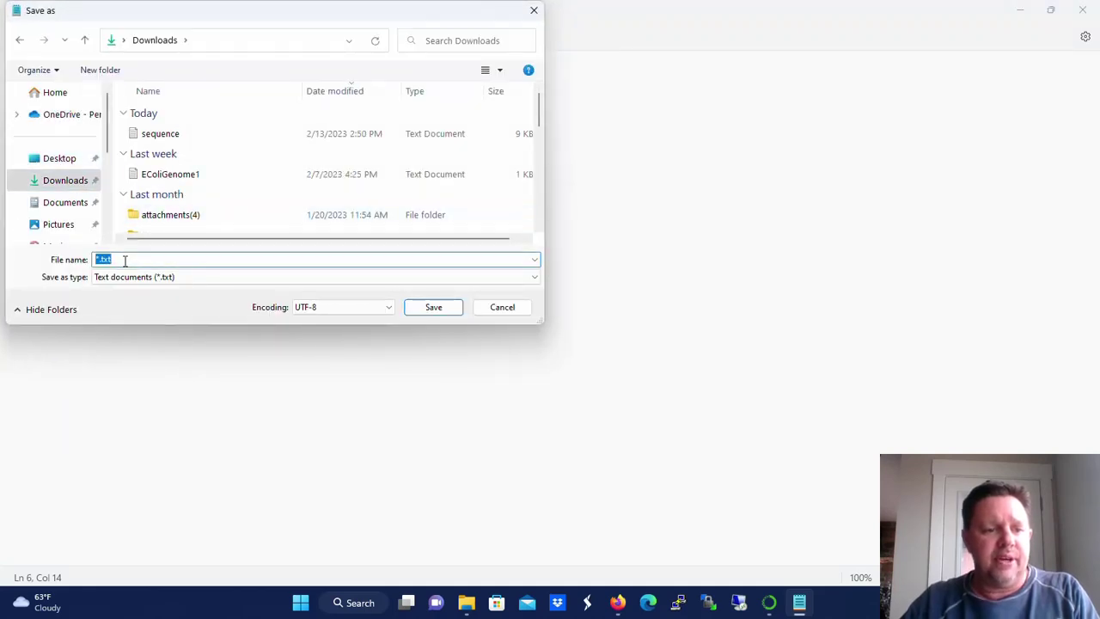
text(Jun)
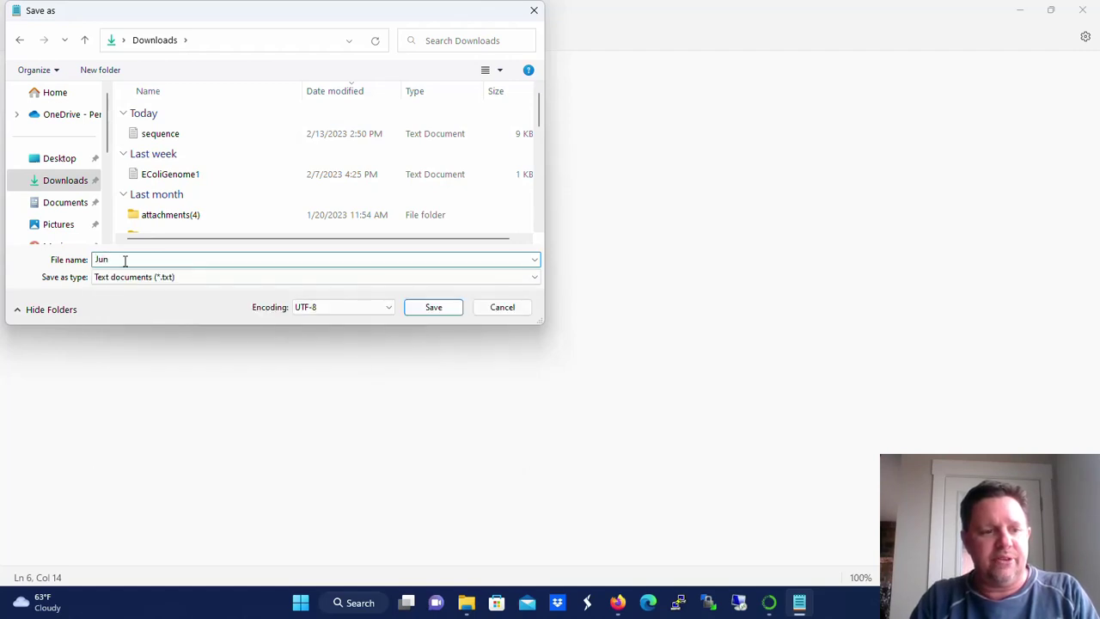
text(kFastaFile)
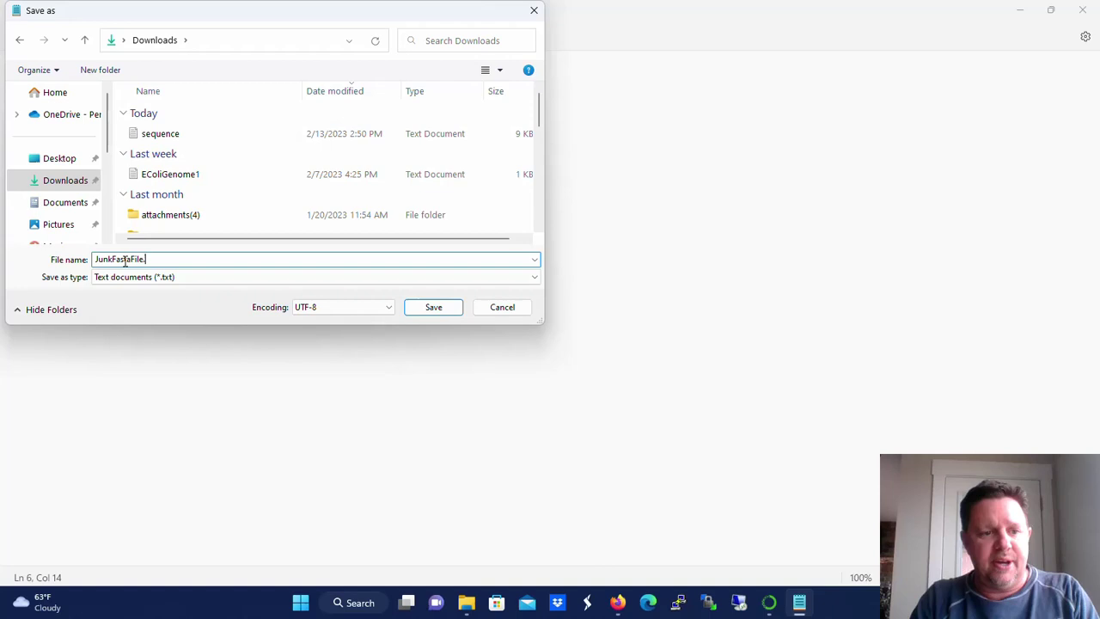
text(.fasta)
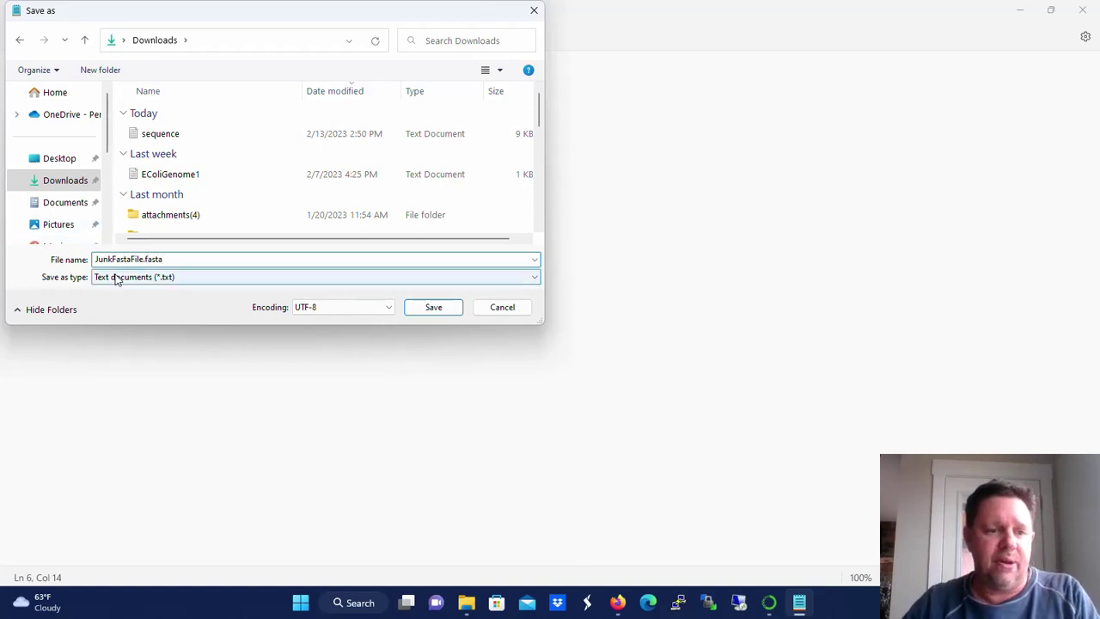
click(429, 307)
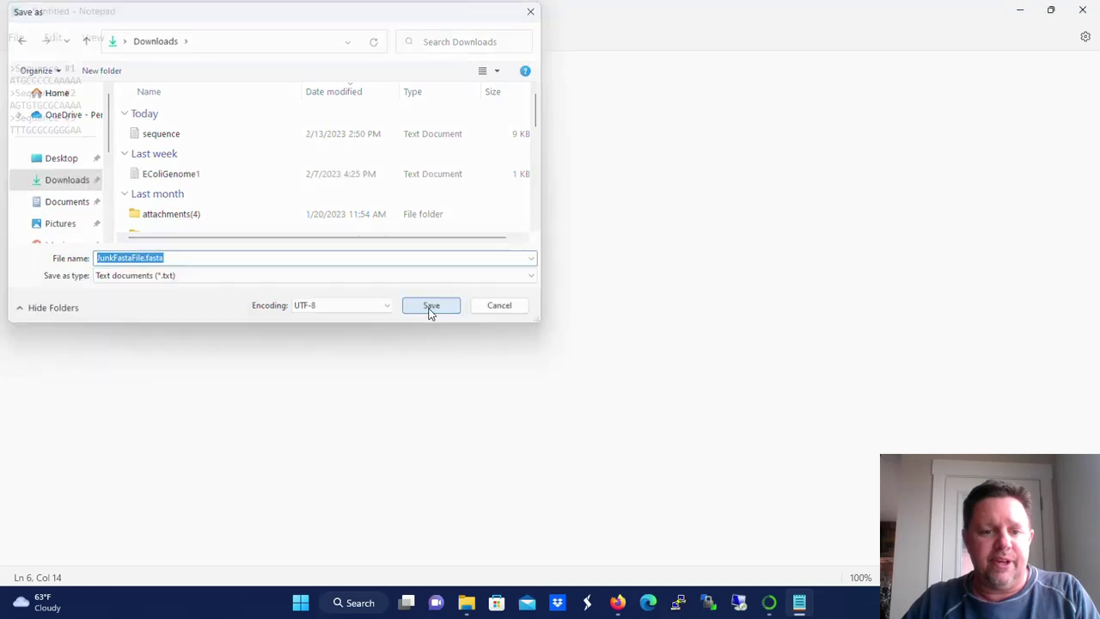
Close Notepad and select JunkFastaFile in the Downloads folder.
click(1080, 12)
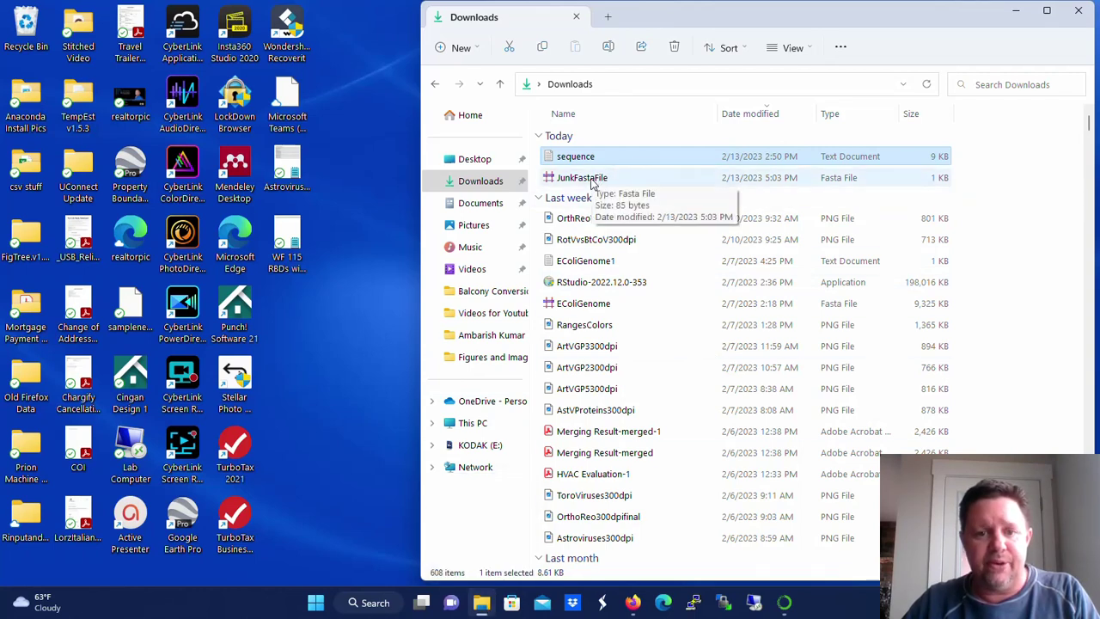
mouse_move(581, 178)
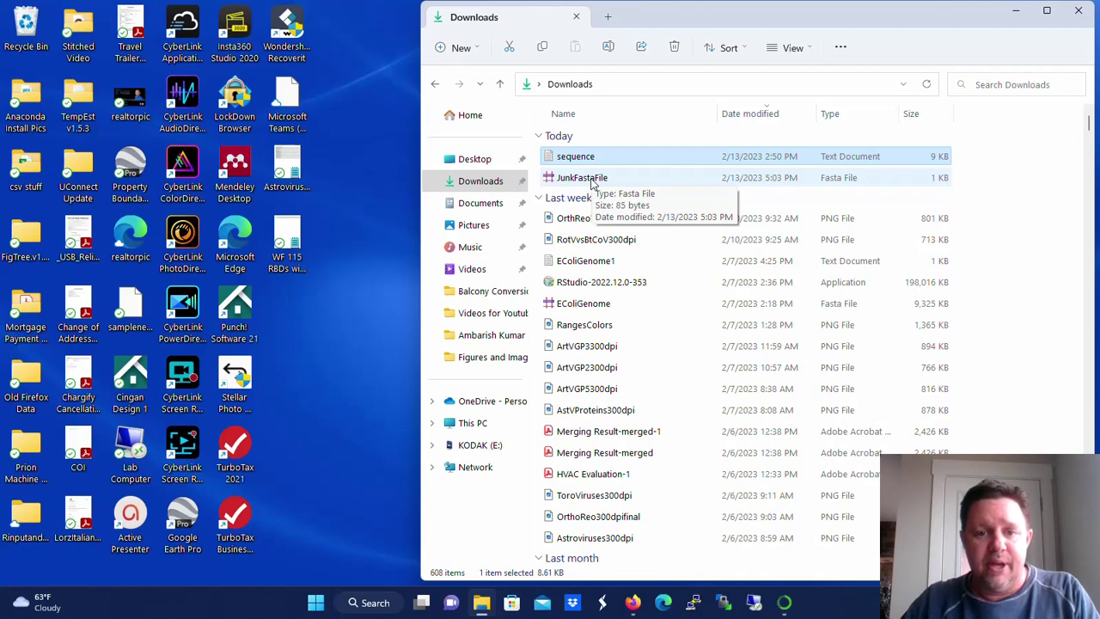
click(591, 184)
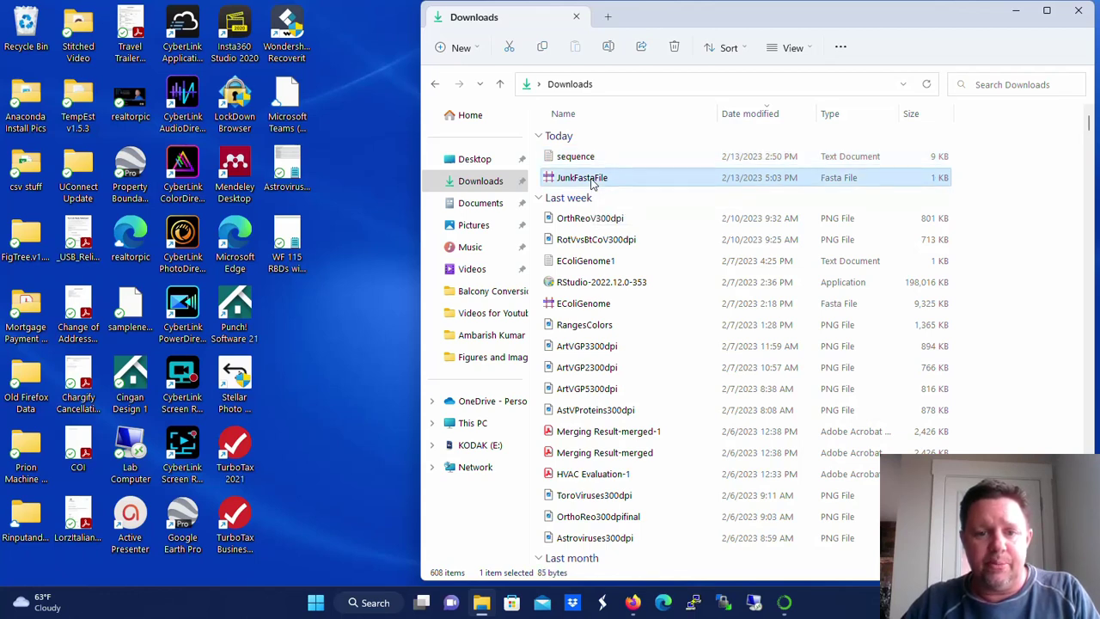
Open JunkFastaFile in Jalview and dismiss the News and About windows.
double_click(591, 178)
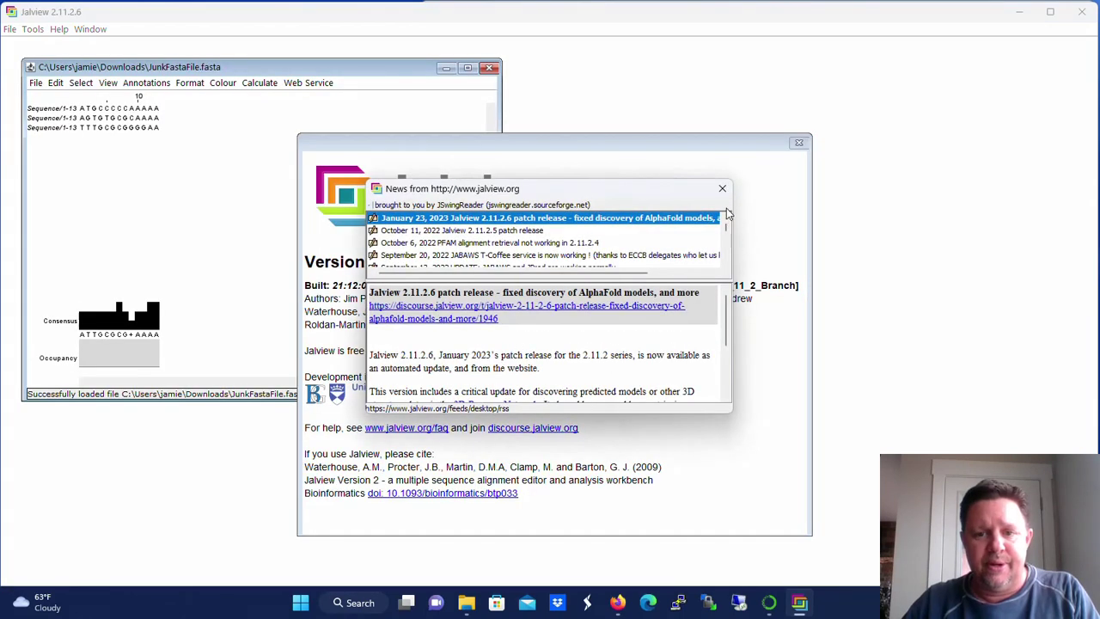
click(721, 187)
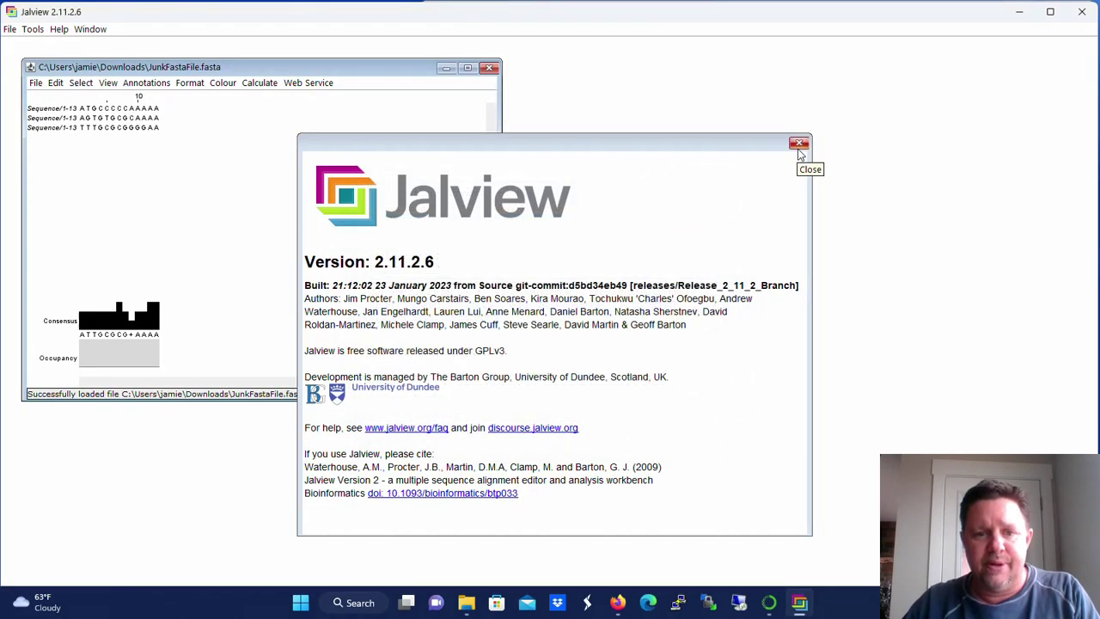
click(798, 143)
click(467, 68)
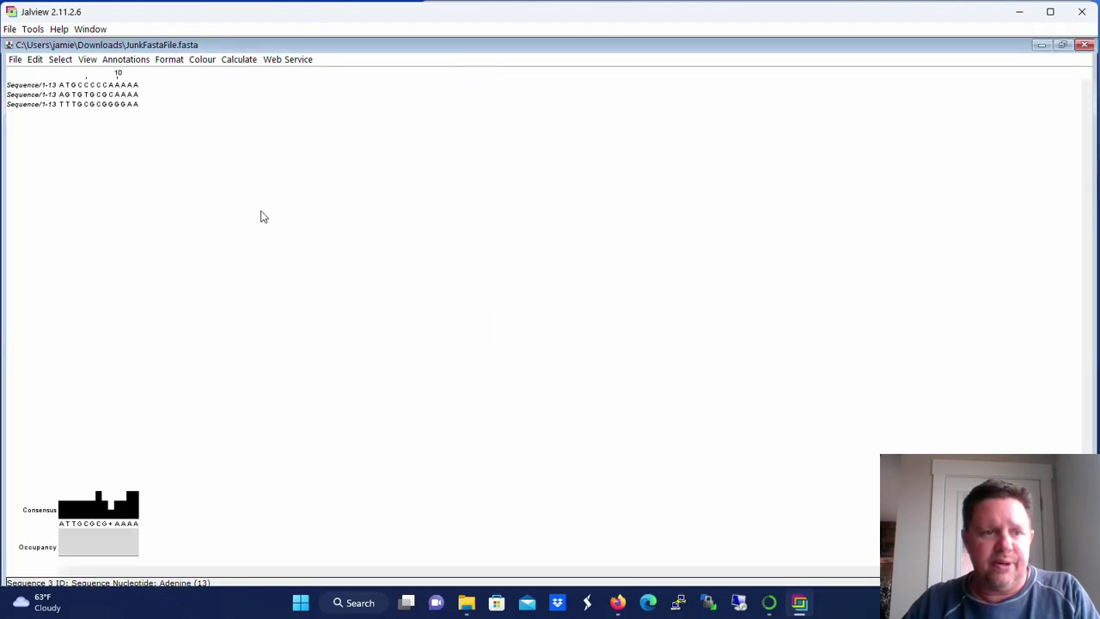